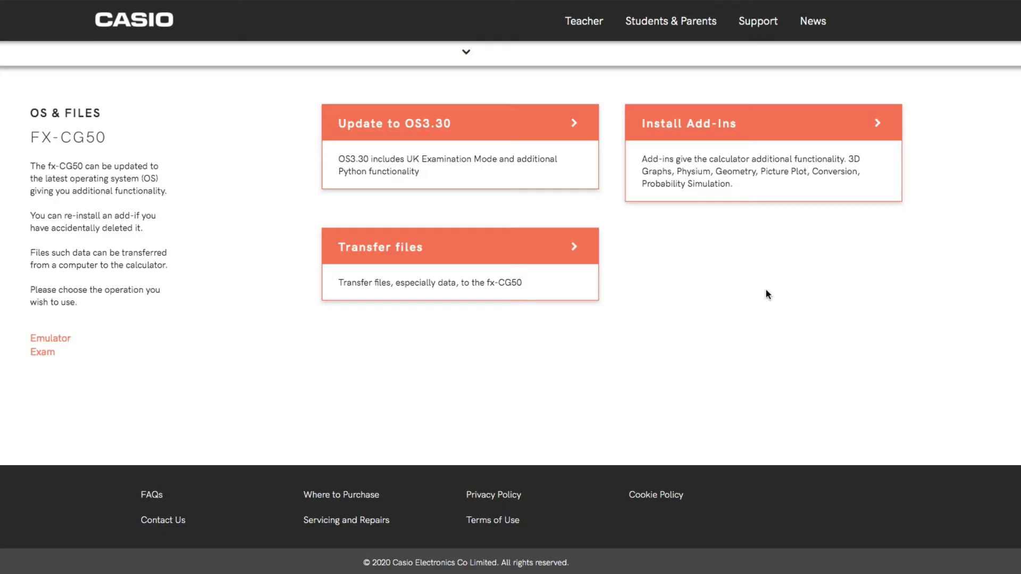
# Open the 'Update to OS3.30' page and start the DOWNLOAD MAC update download.
pyautogui.click(575, 123)
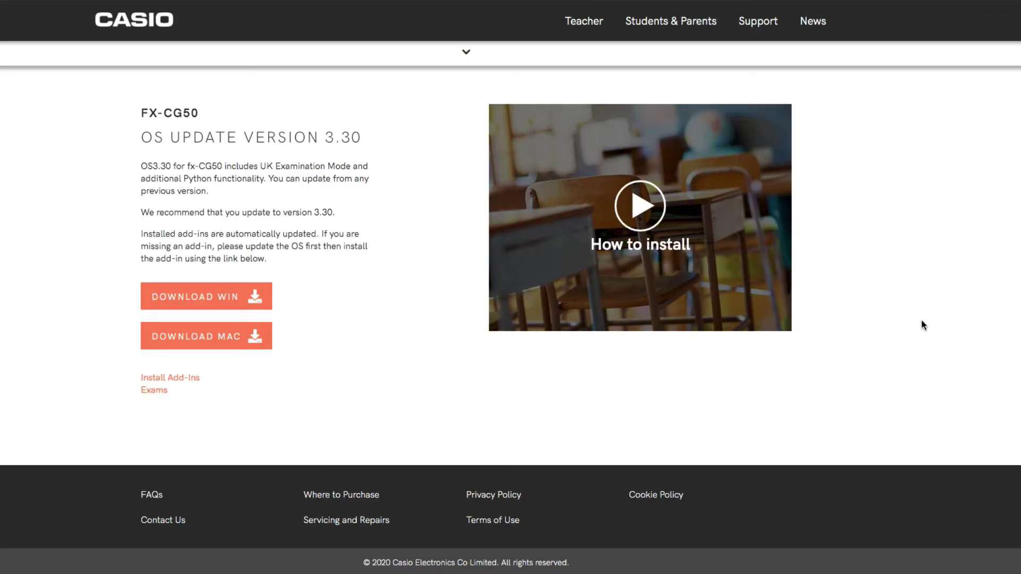
pyautogui.click(213, 338)
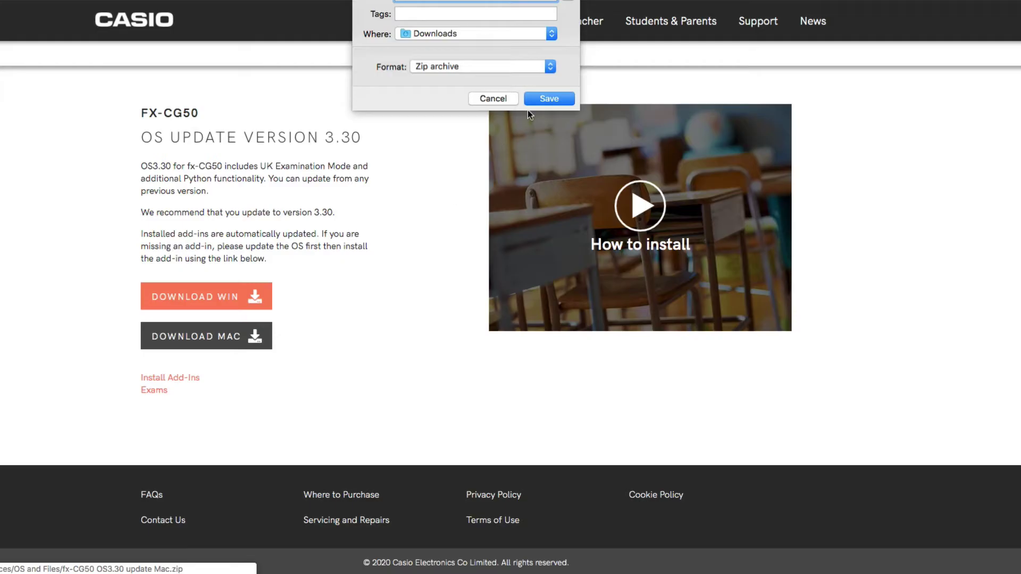
# Save the OS 3.30 update zip archive to Downloads.
pyautogui.click(553, 97)
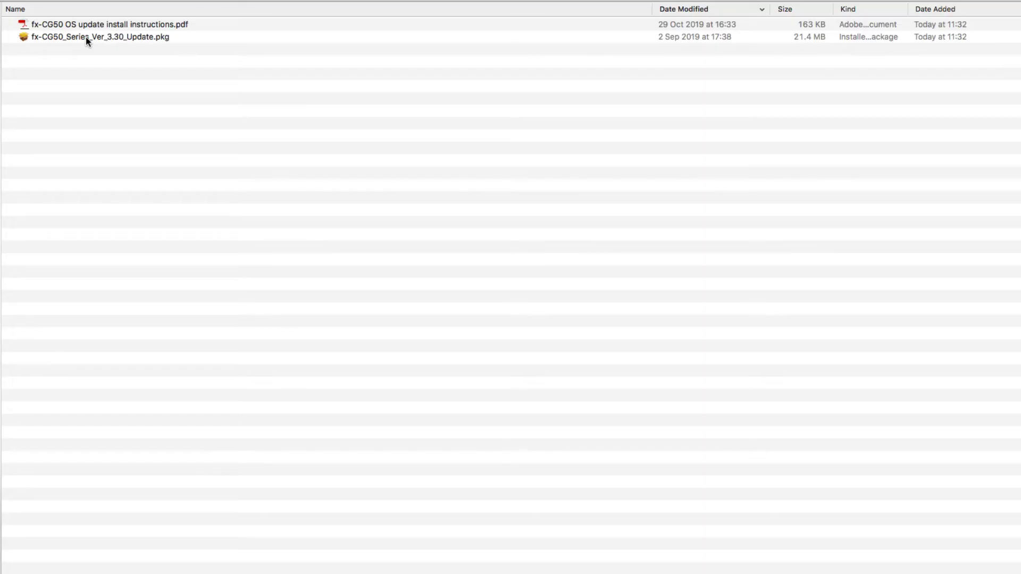
# Run the fx-CG50_Series_Ver_3.30_Update.pkg installer and agree to its licence.
pyautogui.click(87, 38)
pyautogui.press('super+o')
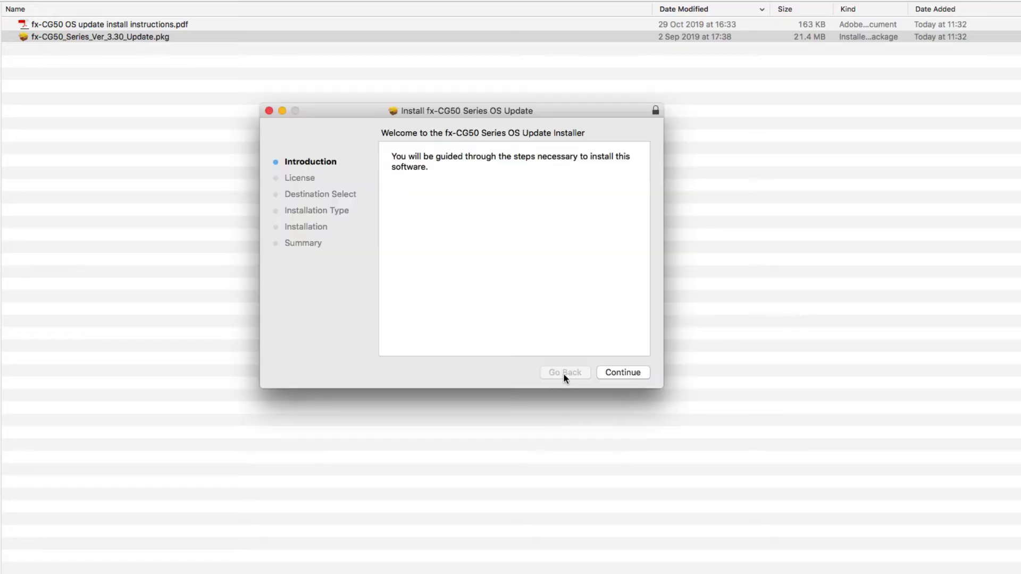
pyautogui.click(631, 375)
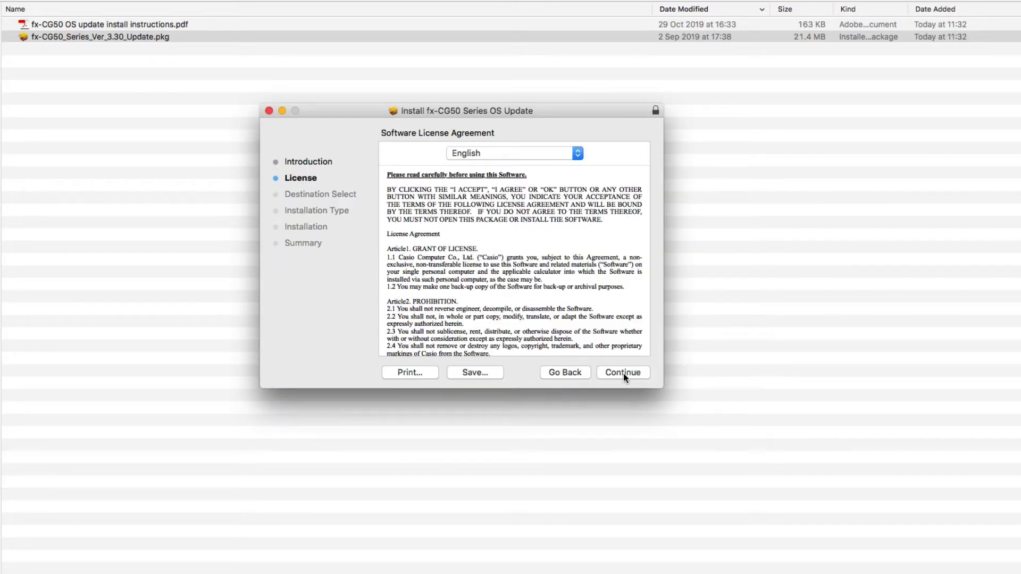
pyautogui.scroll(-15, 521, 322)
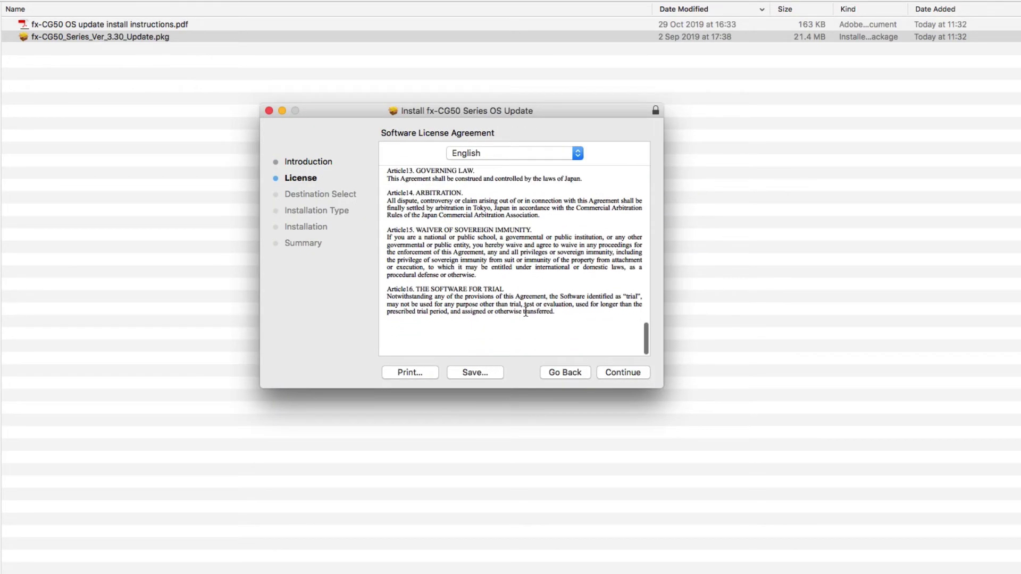
pyautogui.click(620, 371)
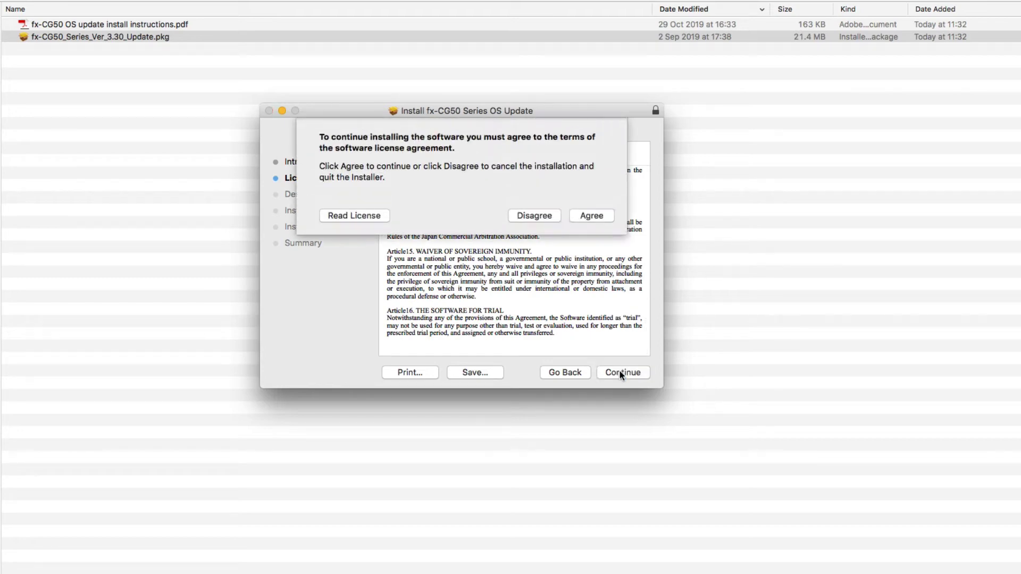
pyautogui.click(584, 220)
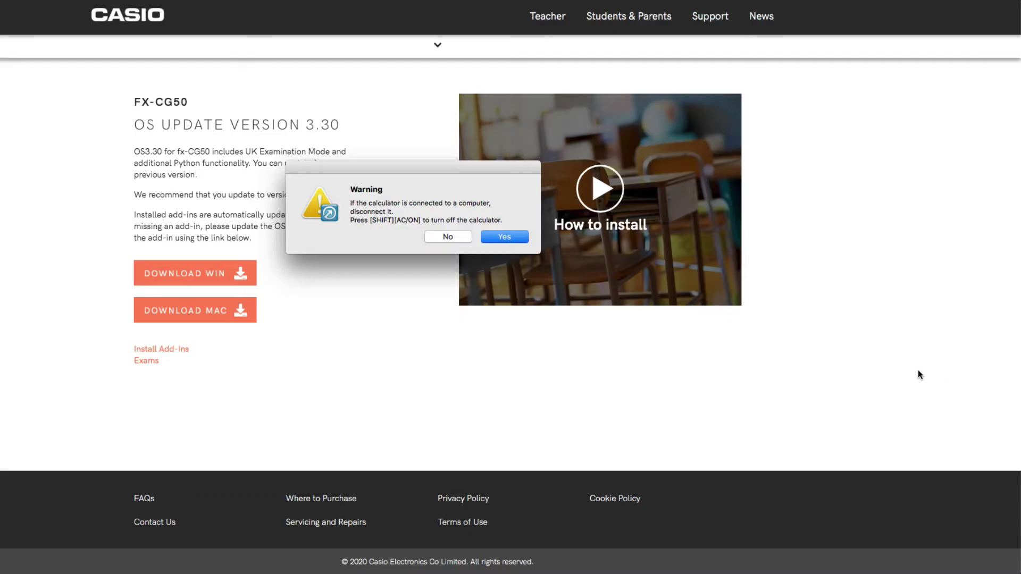
# Answer Yes to the disconnect-calculator warning to show the connection instructions.
pyautogui.click(502, 237)
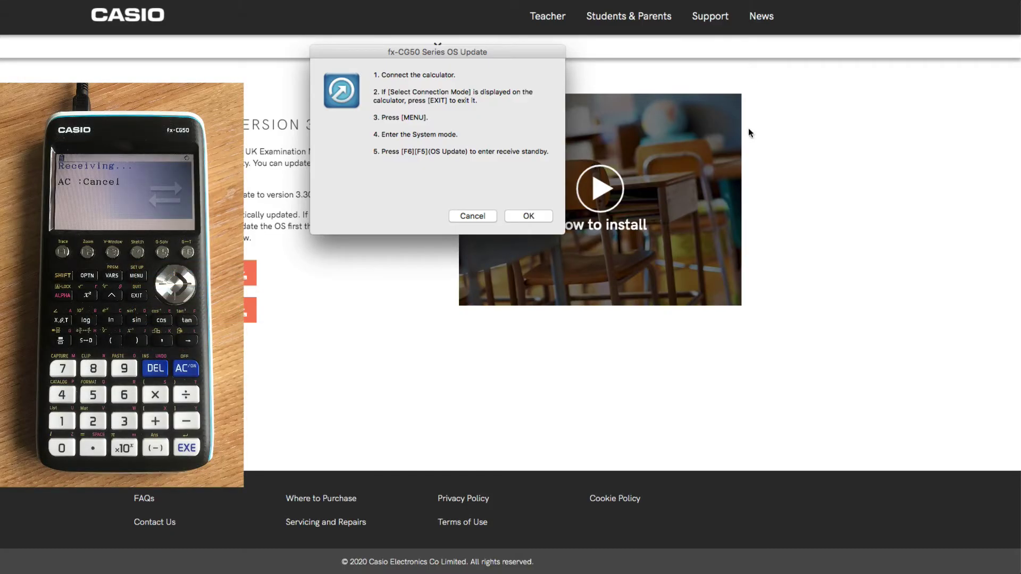
# Accept the receive-standby instructions with OK, then answer Yes to 'Are you sure?'.
pyautogui.click(527, 216)
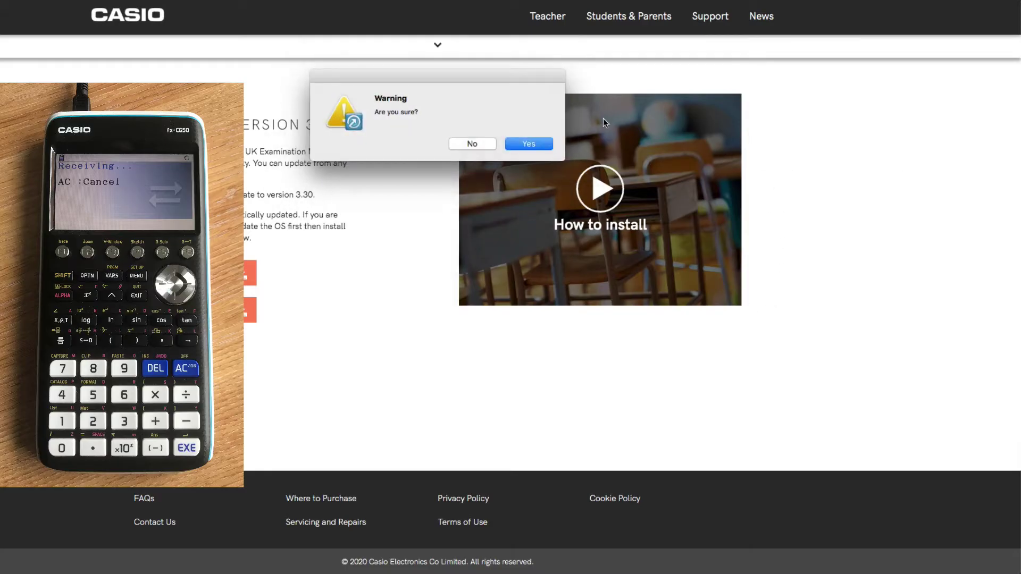
pyautogui.click(532, 144)
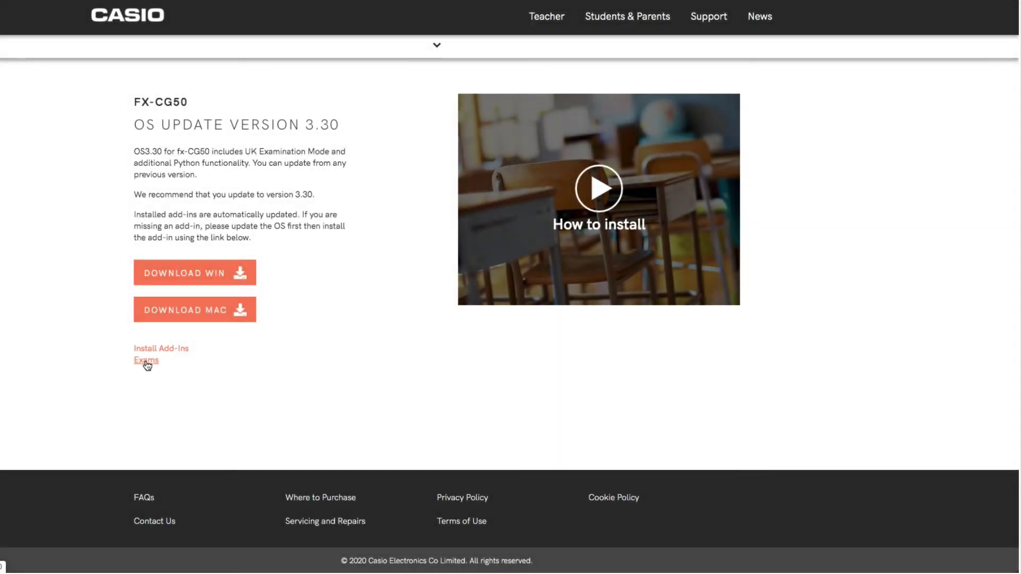
# Follow the Exams link to the FX-CG50 Examinations page.
pyautogui.click(146, 362)
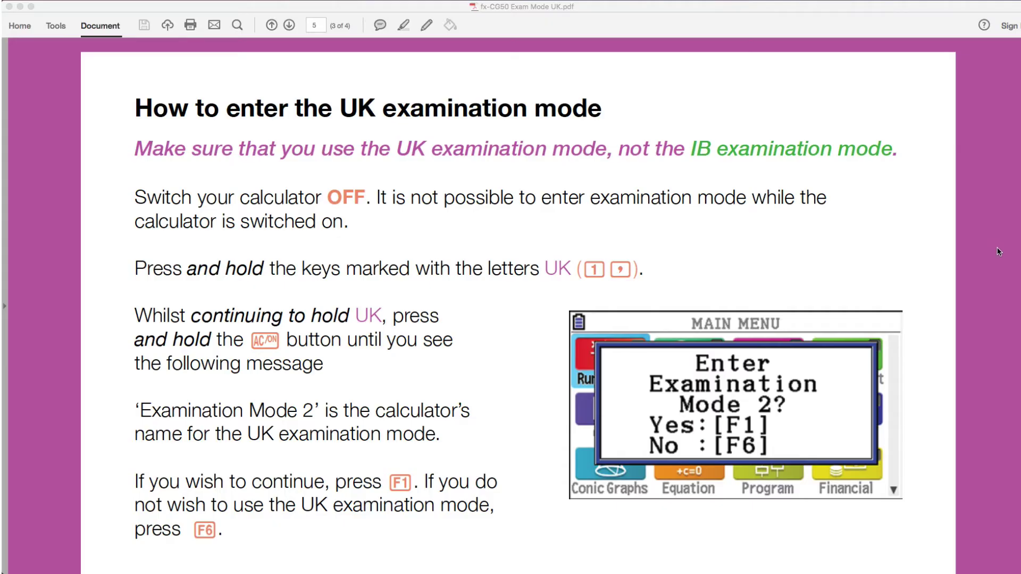
# Scroll past the F2/F1 warnings to the 'Press EXIT' step on page 3.
pyautogui.scroll(-5, 998, 249)
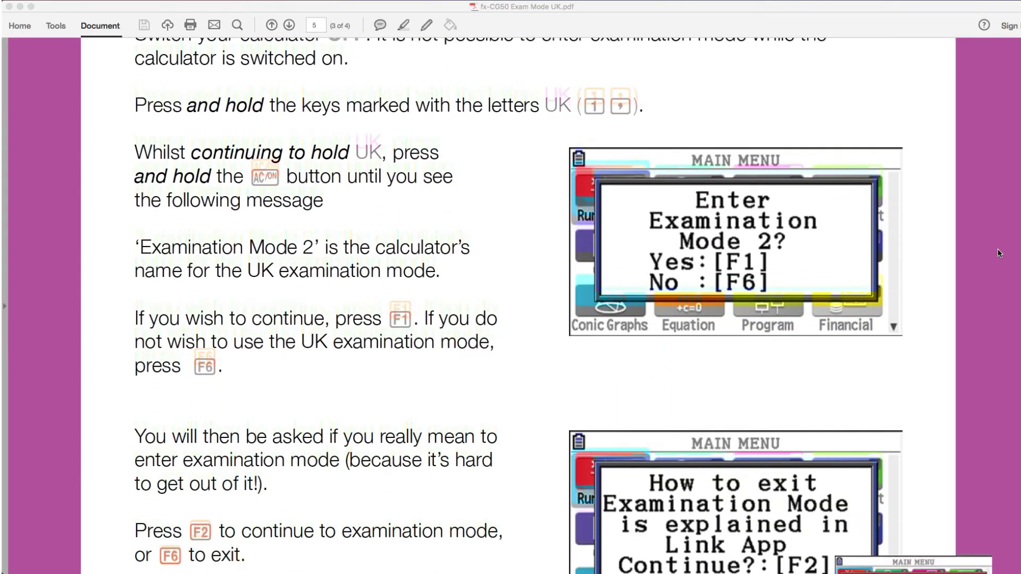
pyautogui.scroll(-5, 998, 249)
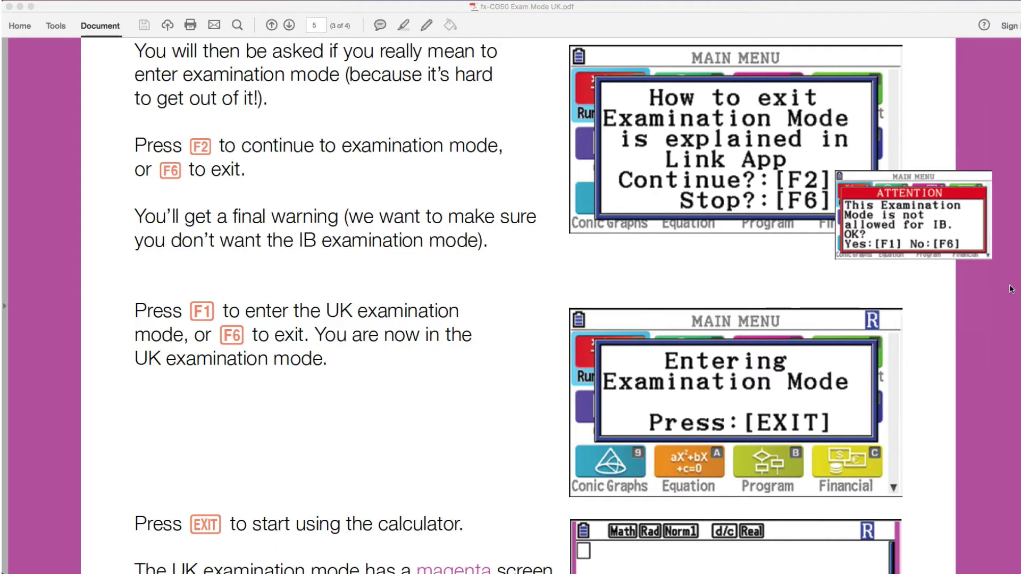
pyautogui.scroll(-10, 1011, 289)
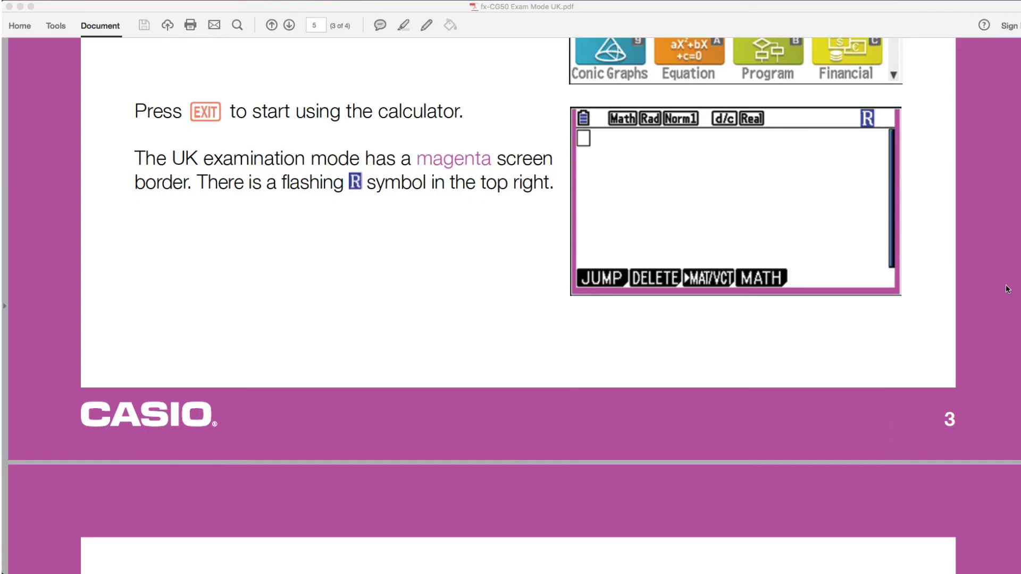
# Scroll into page 4 past 'How to check your OS version' to the magenta and green border sections.
pyautogui.scroll(-10, 1007, 289)
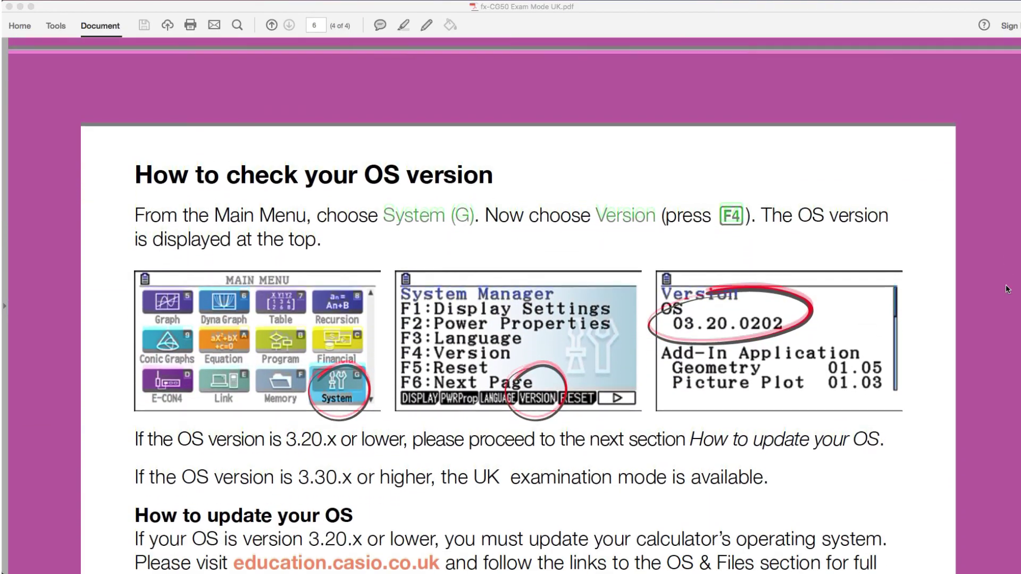
pyautogui.scroll(-1, 1007, 289)
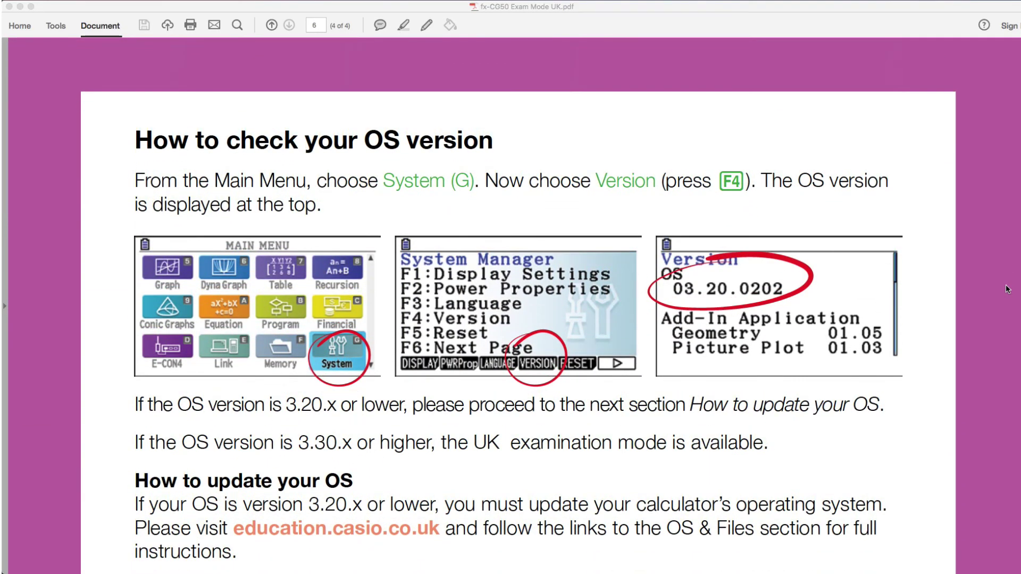
pyautogui.scroll(-8, 1007, 290)
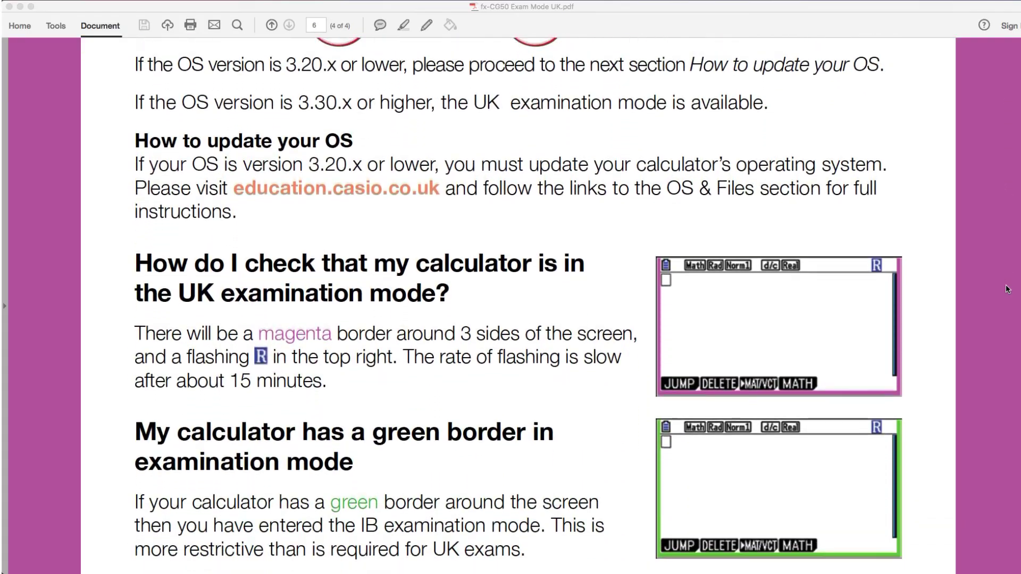
pyautogui.scroll(-4, 1007, 289)
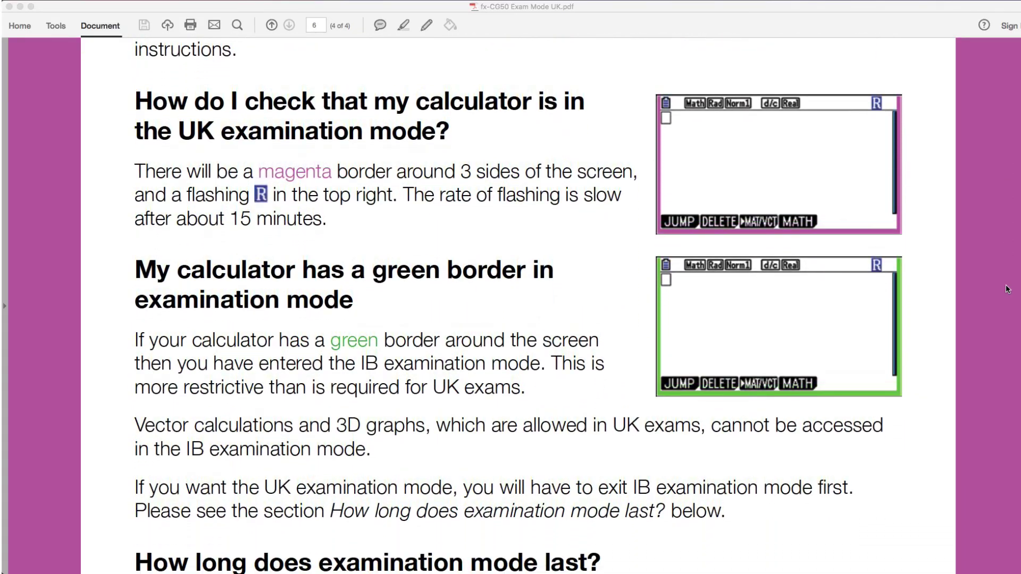
pyautogui.scroll(-1, 1007, 290)
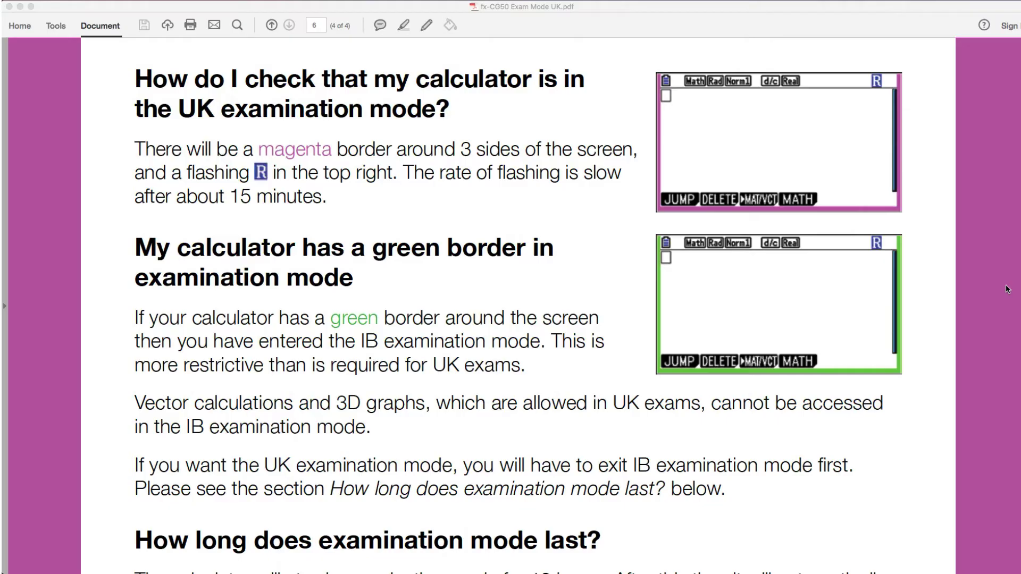
# Read 'How long does examination mode last?', then go back to the guide's cover page.
pyautogui.scroll(-5, 1007, 288)
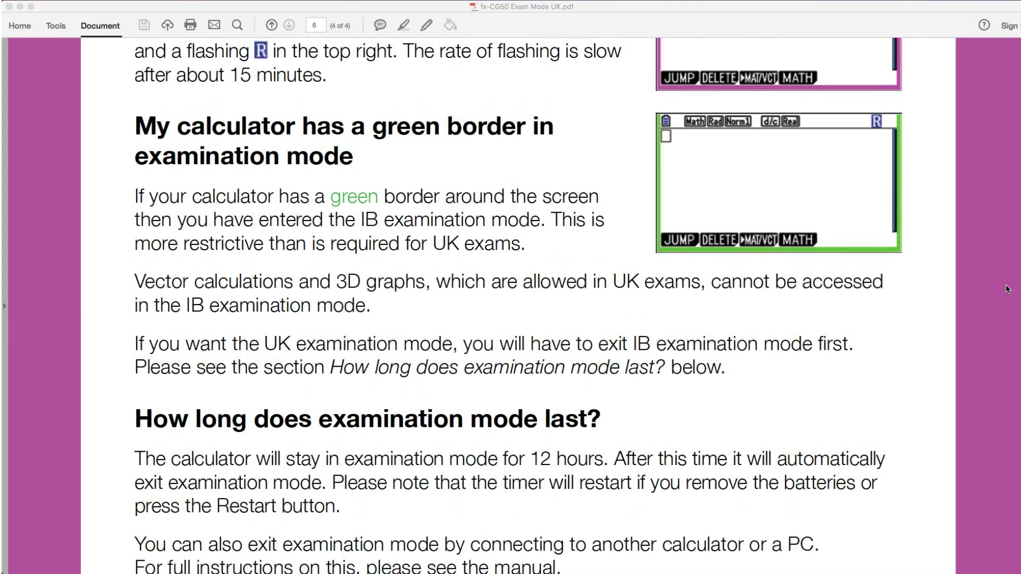
pyautogui.scroll(-1, 1007, 288)
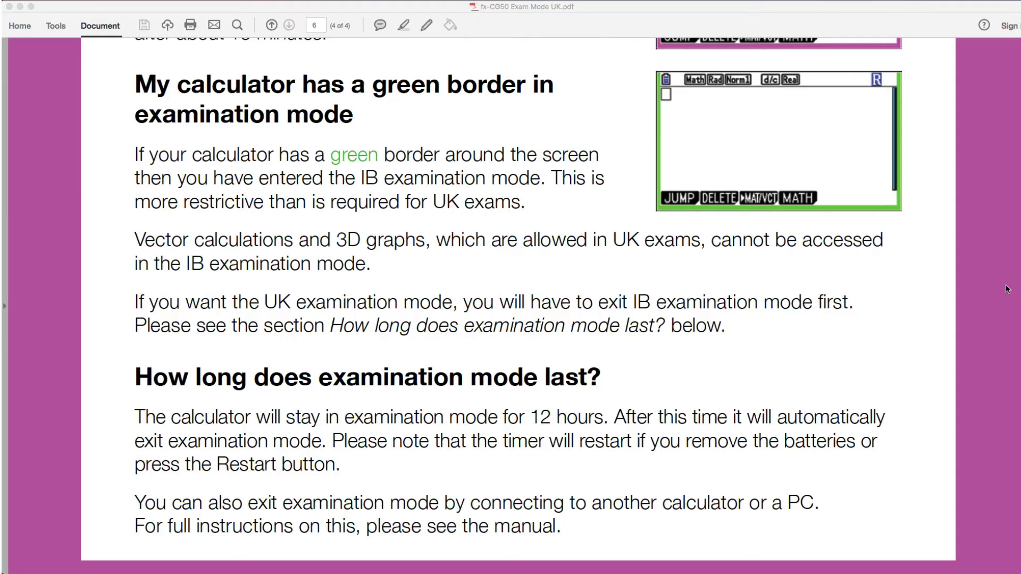
pyautogui.scroll(-2, 1007, 290)
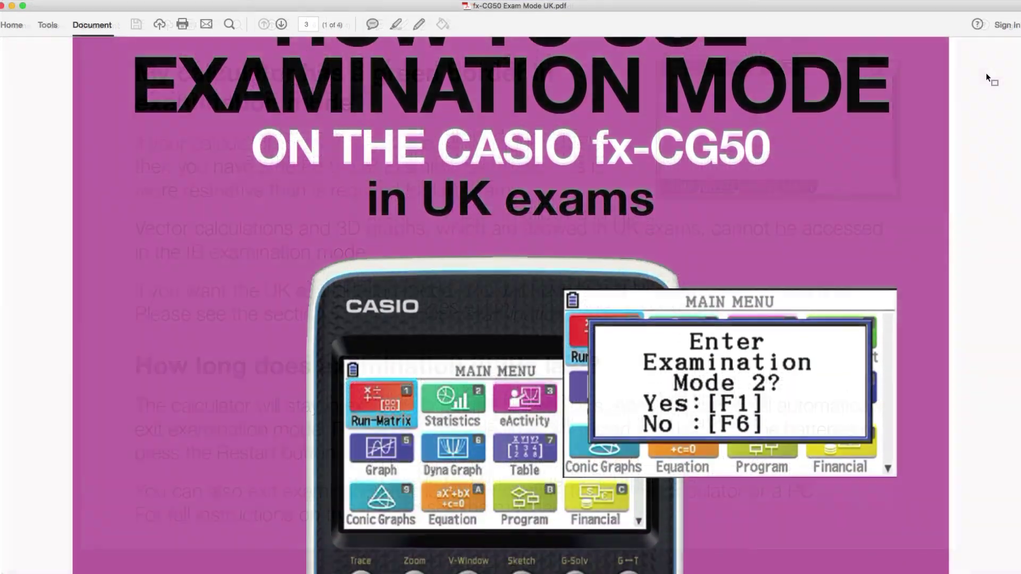
pyautogui.scroll(-5, 986, 72)
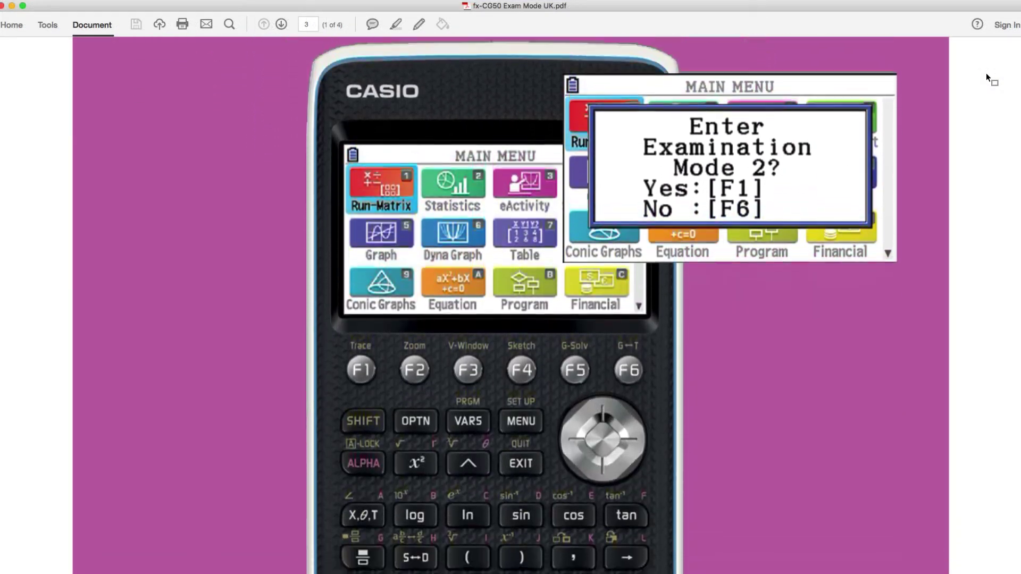
pyautogui.scroll(-14, 986, 73)
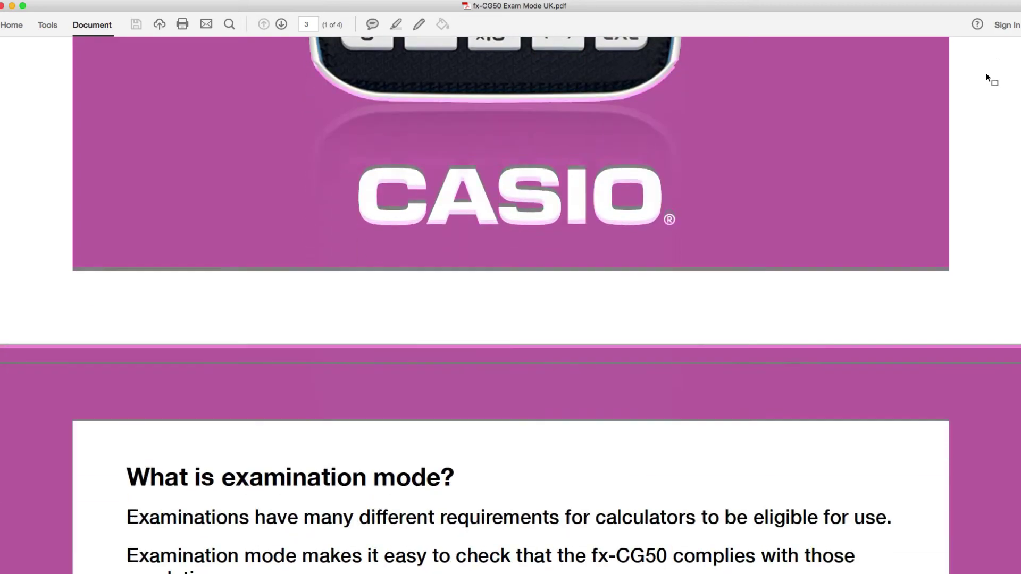
# Scroll to page 2's 'Can the fx-CG50 be used in my exam?' and 'Is examination mode necessary?' sections.
pyautogui.scroll(-8, 986, 72)
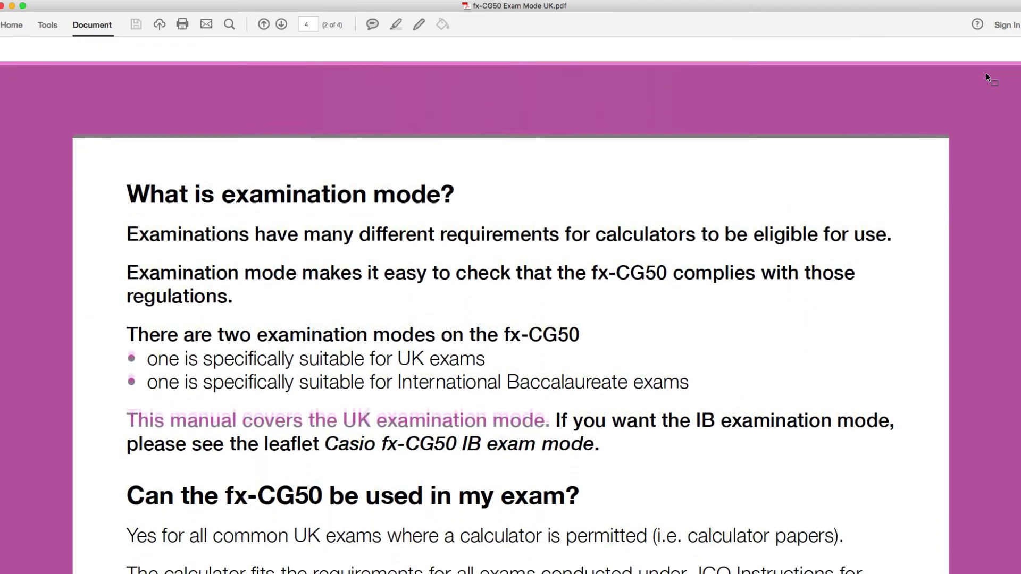
pyautogui.scroll(1, 986, 75)
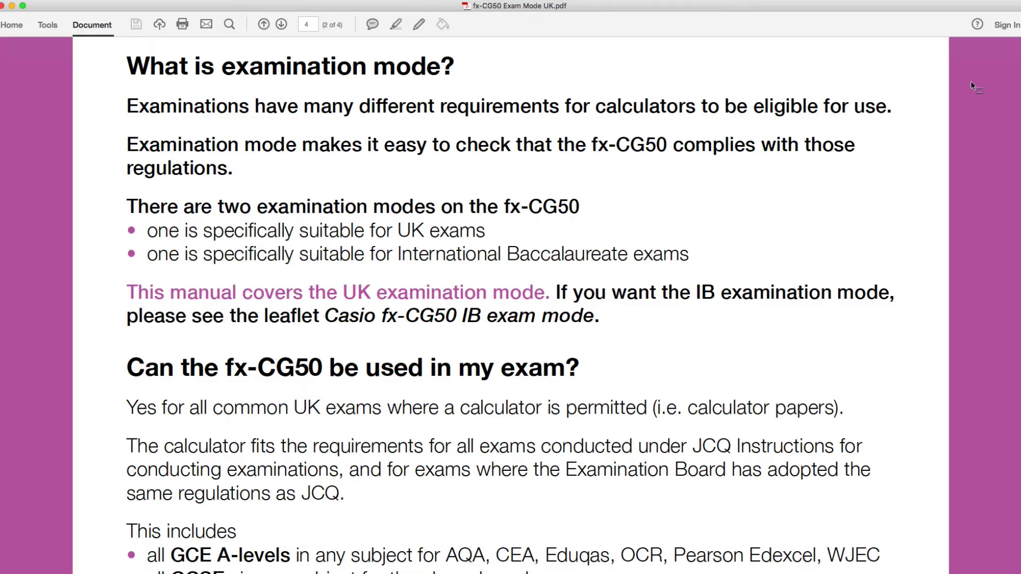
pyautogui.scroll(-10, 971, 83)
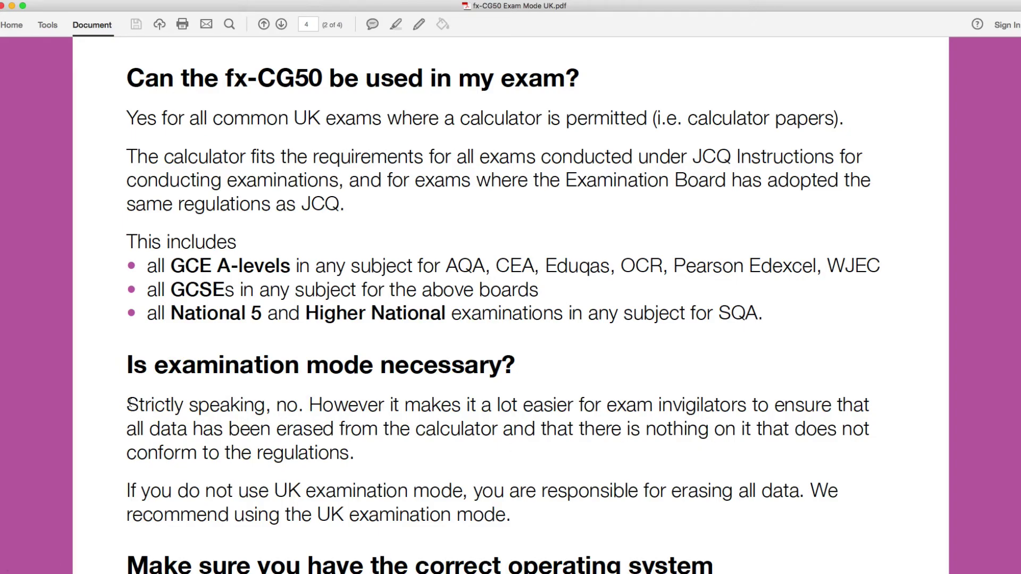
# Select the 'Strictly speaking, no…' paragraph saying exam mode helps invigilators.
pyautogui.moveTo(128, 405); pyautogui.dragTo(357, 454)
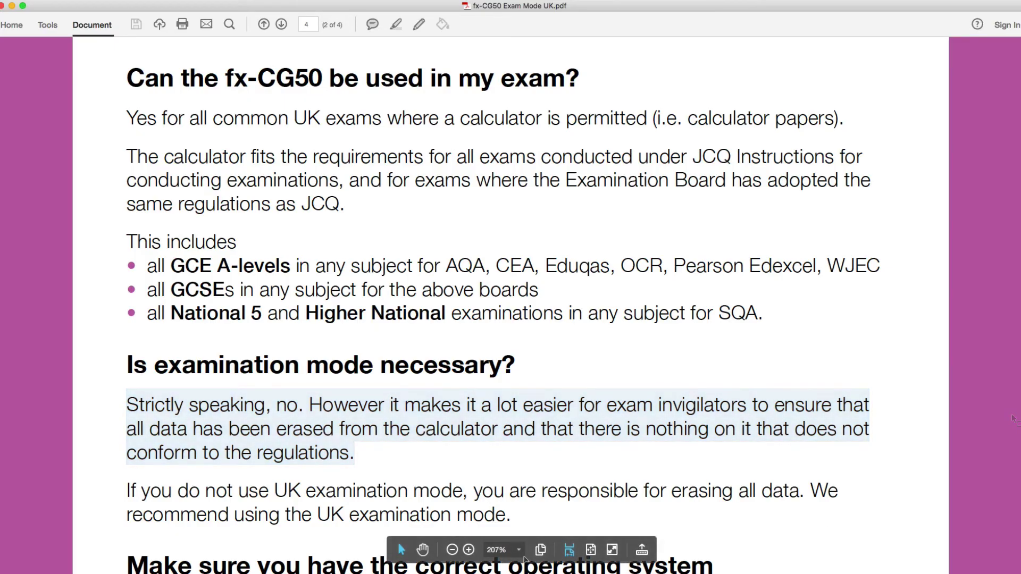
# Select the 'If you do not use UK examination mode…' paragraph, then deselect it.
pyautogui.moveTo(124, 497); pyautogui.dragTo(512, 515)
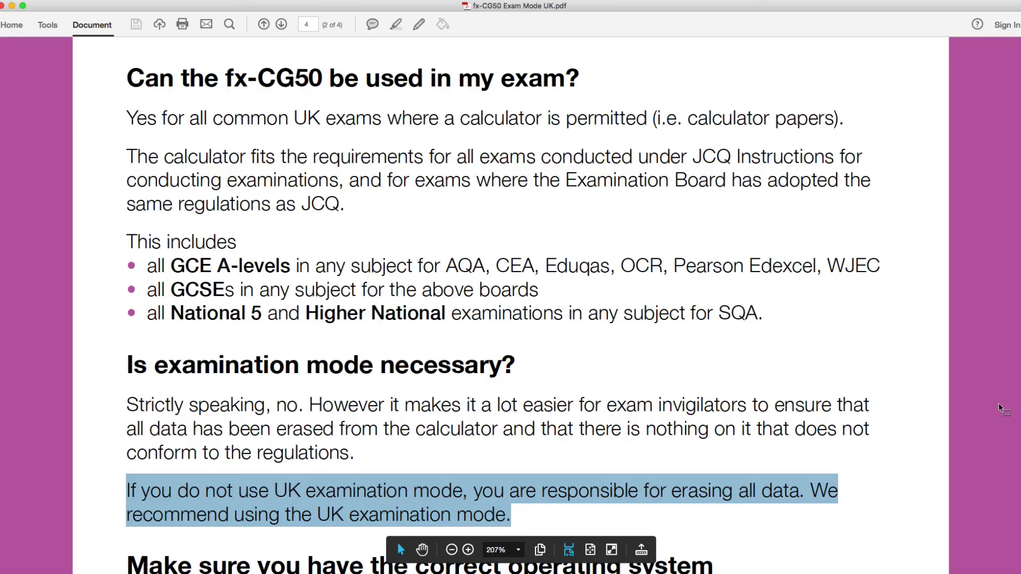
pyautogui.click(95, 470)
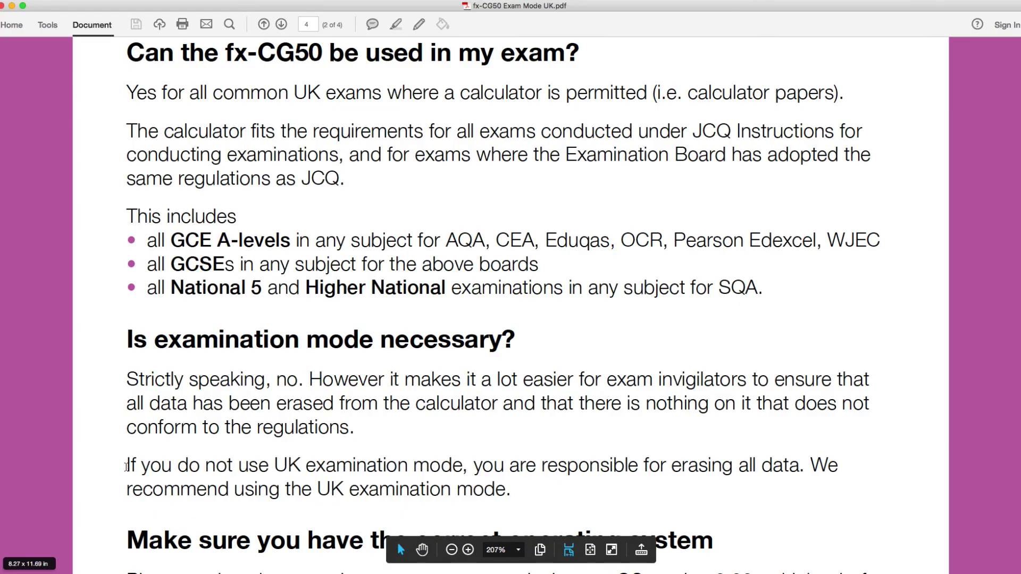
# Scroll down to the OS 3.30 requirement and the UK examination mode restrictions list.
pyautogui.scroll(-5, 125, 469)
pyautogui.scroll(-10, 126, 469)
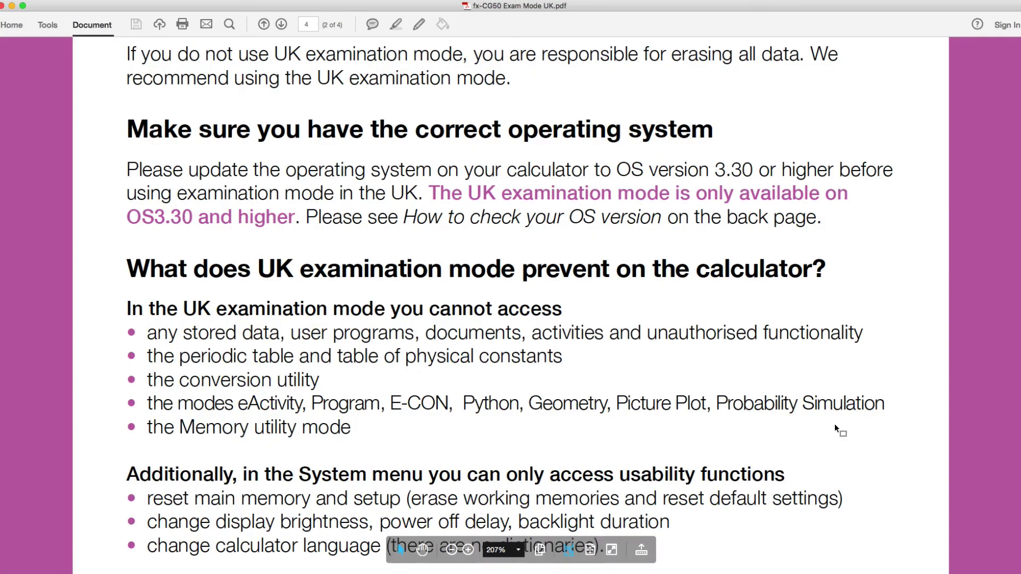
pyautogui.scroll(-2, 835, 423)
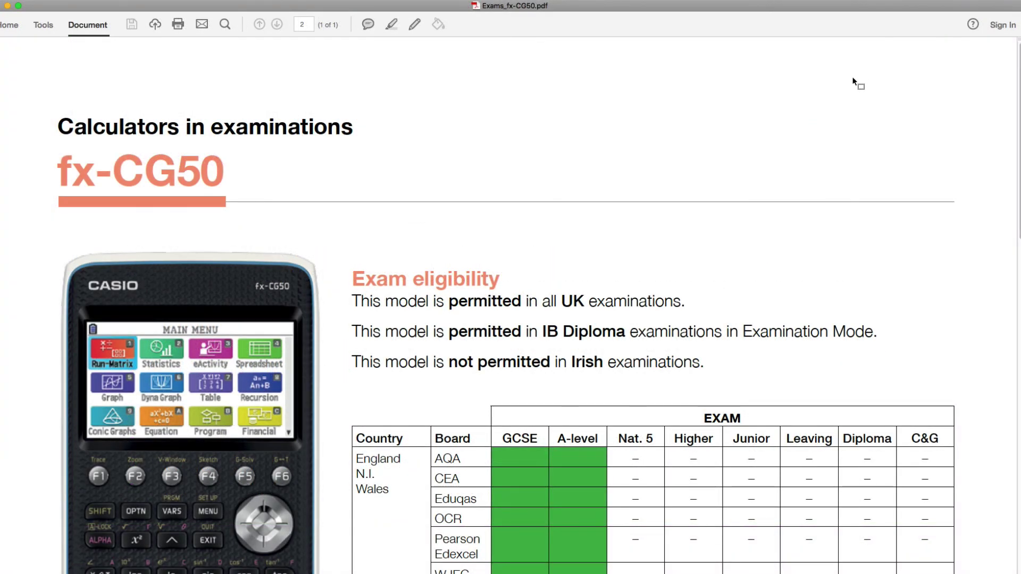
# Scroll Exams_fx-CG50.pdf to reveal the full exam eligibility table by country and board.
pyautogui.scroll(-5, 855, 85)
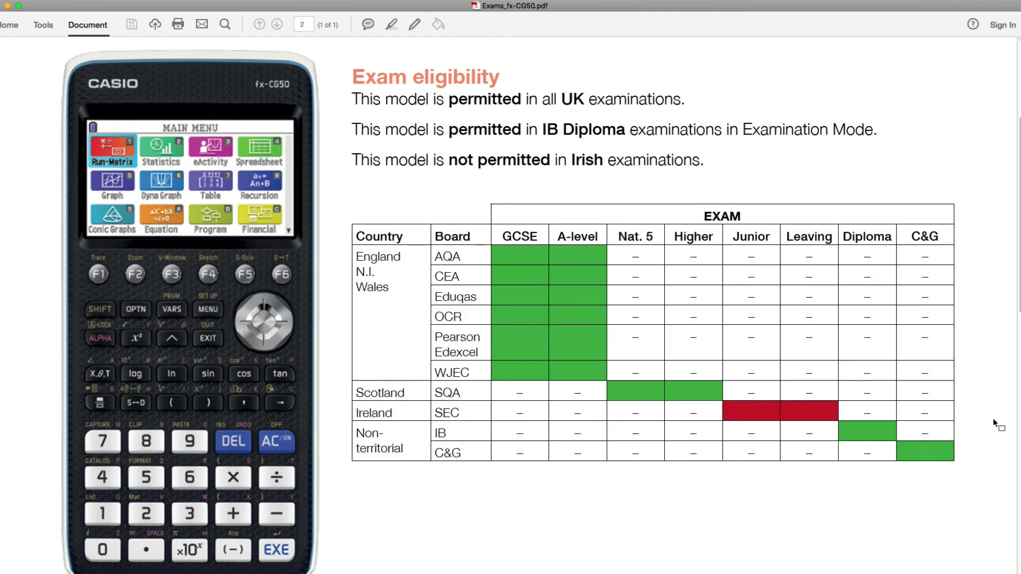
# Scroll past the eligibility table to the Examination mode, IB and Functionality sections.
pyautogui.scroll(-10, 994, 418)
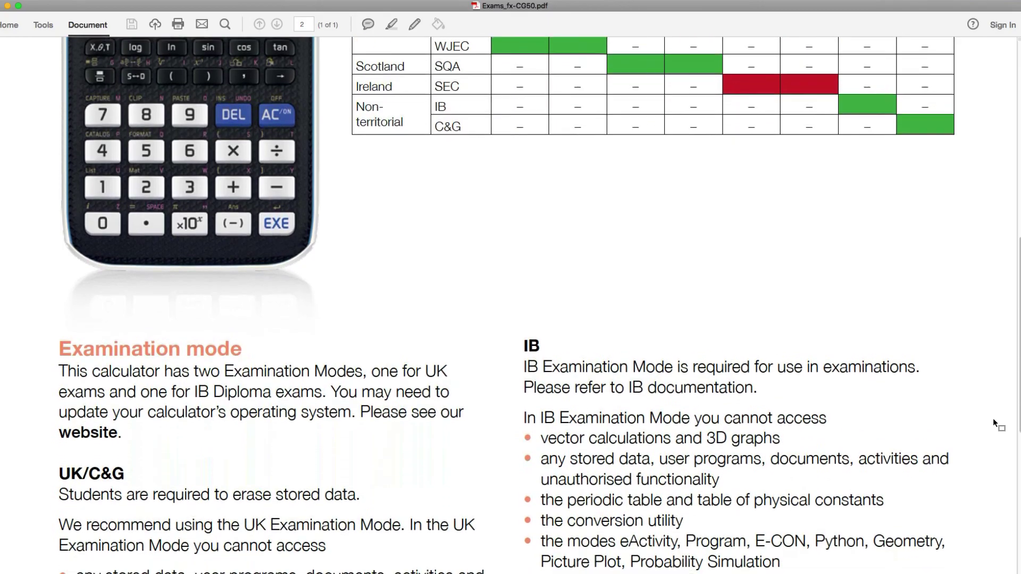
pyautogui.scroll(-7, 993, 418)
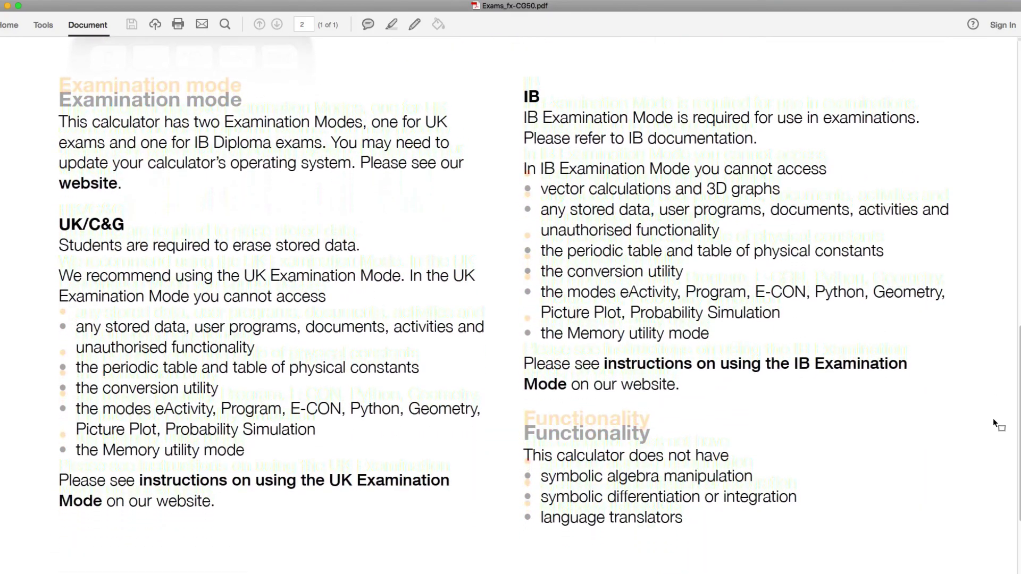